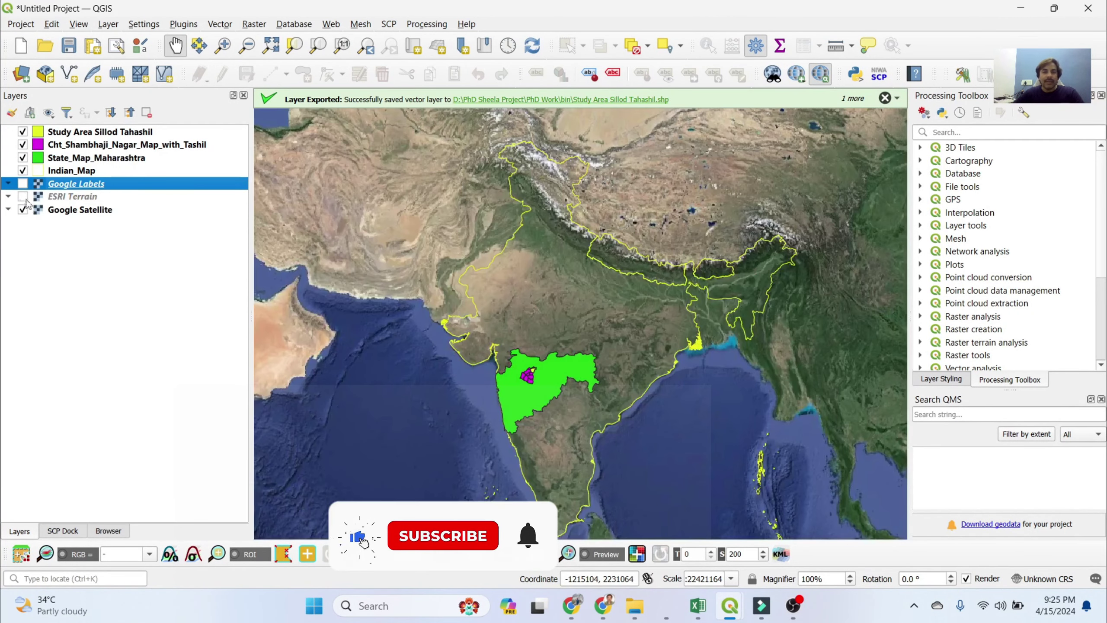
- Select the Google Satellite basemap layer in the Layers panel for removal
click(212, 210)
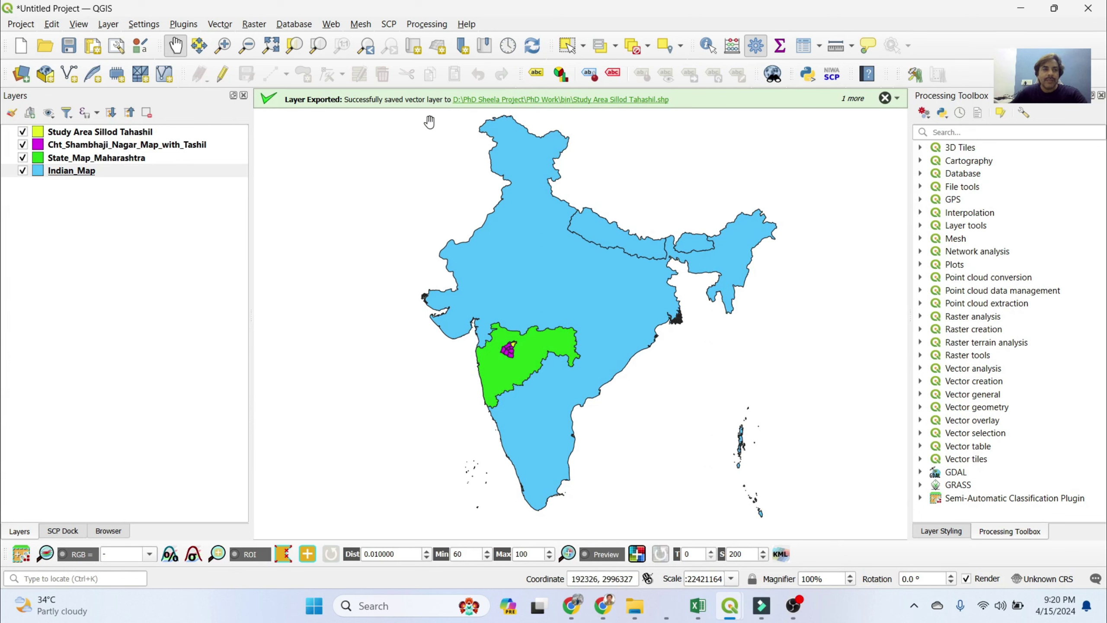
- Search the plugin manager for QuickMapServices and install version 0.19.34
click(194, 27)
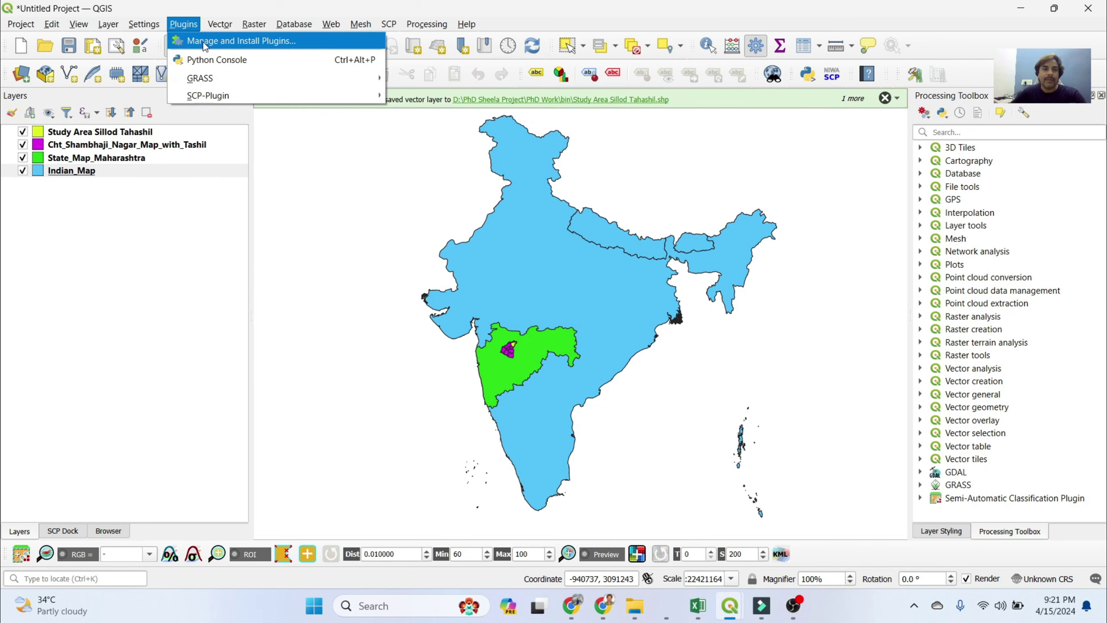
click(203, 41)
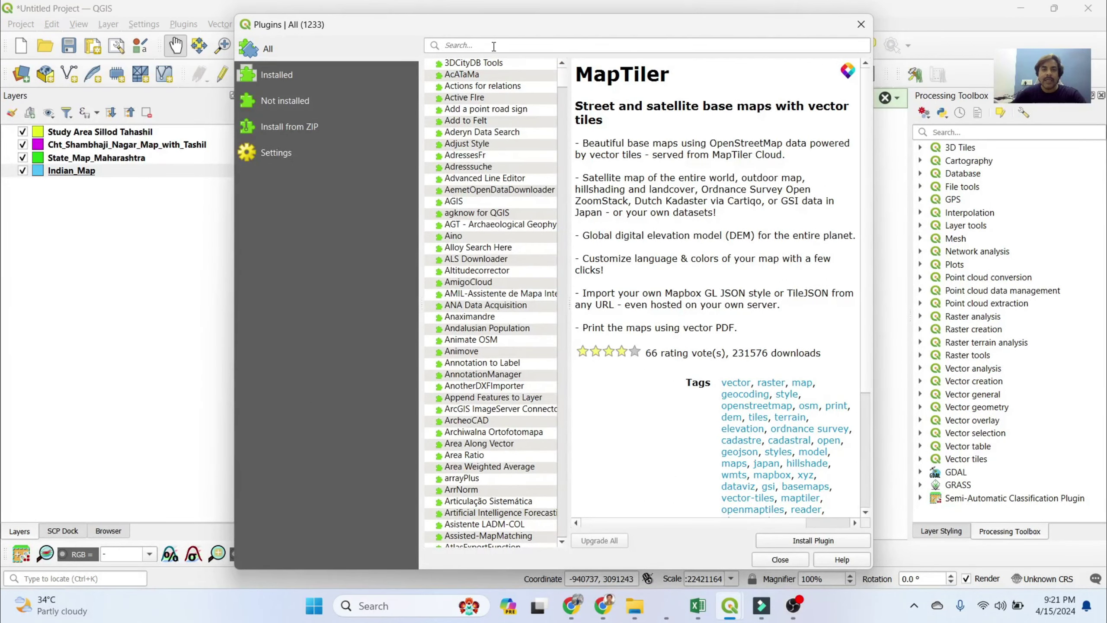
click(494, 47)
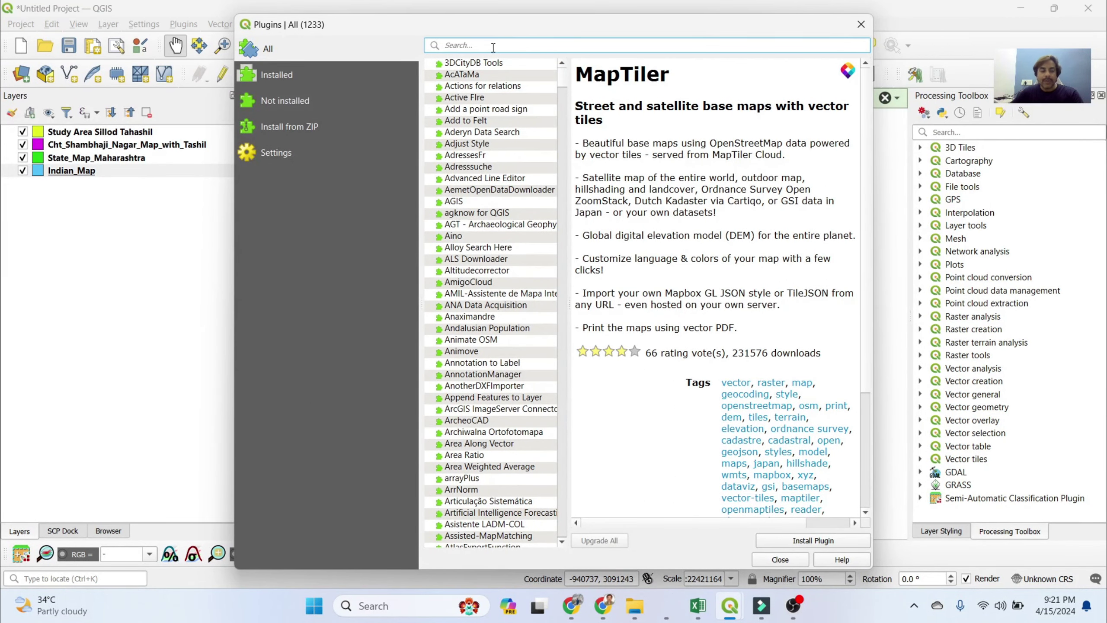
text(QuickMapServices)
click(504, 77)
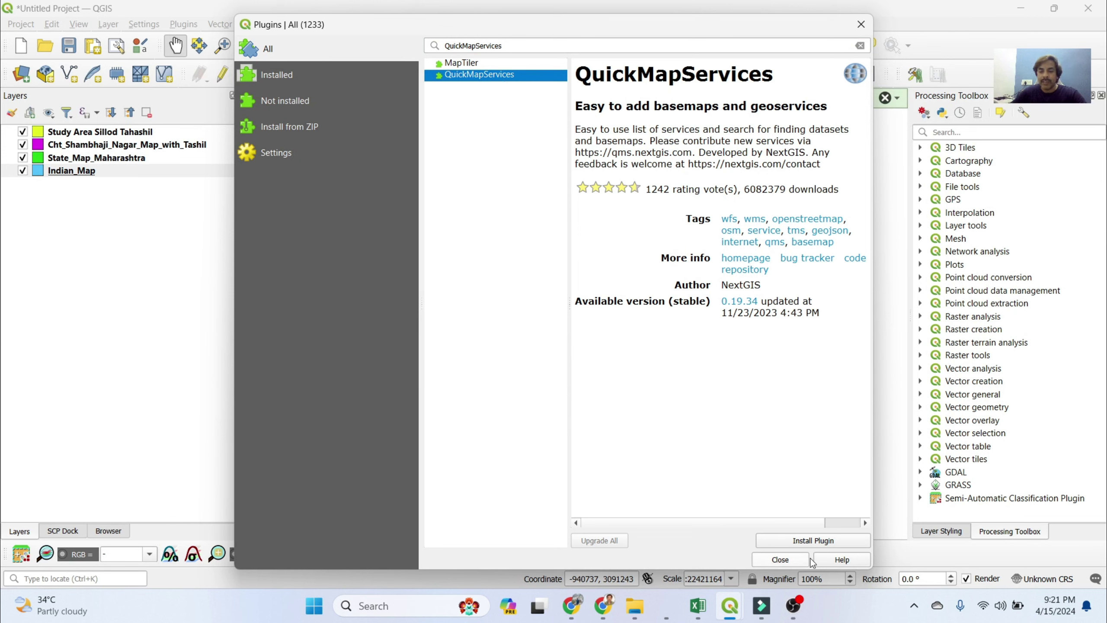
click(807, 541)
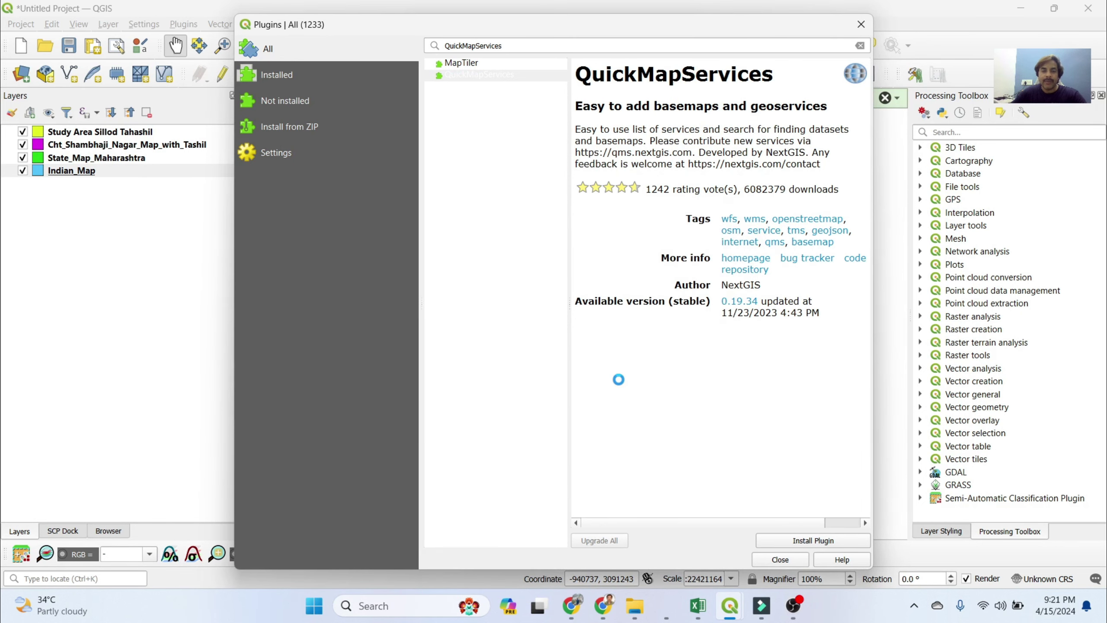
drag(624, 53, 616, 15)
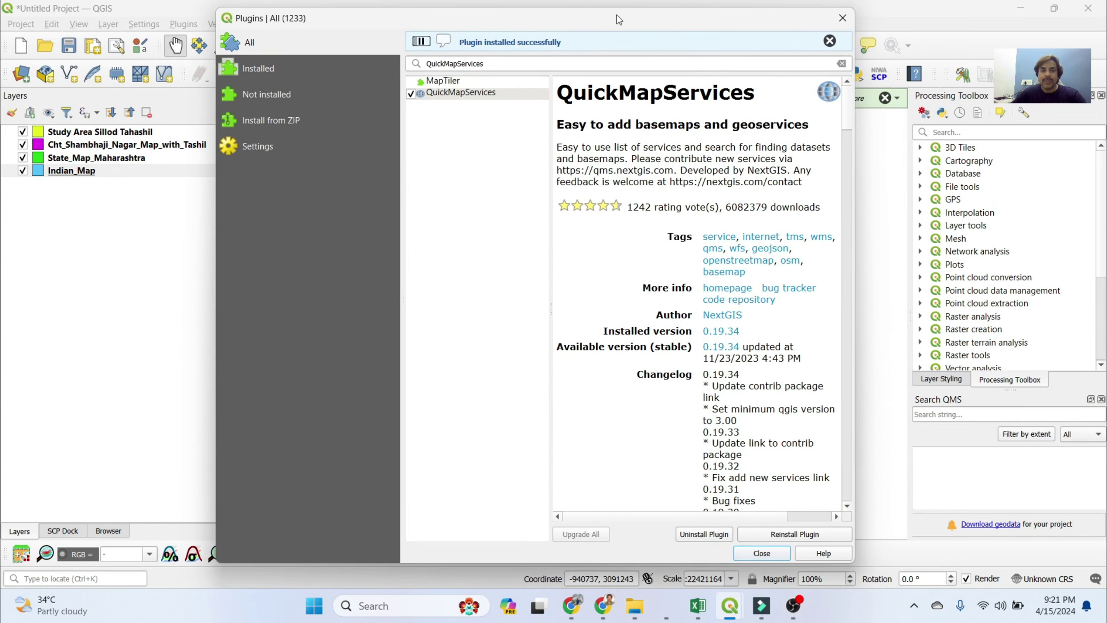
- Download the QuickMapServices contributed services pack from More services and save the settings
click(762, 553)
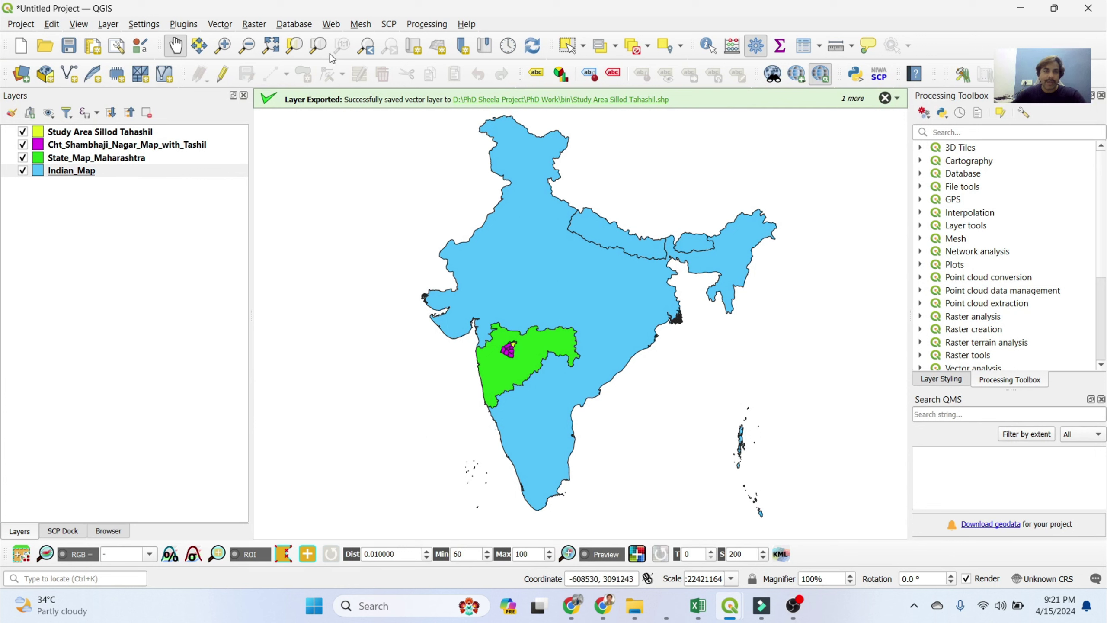
click(331, 24)
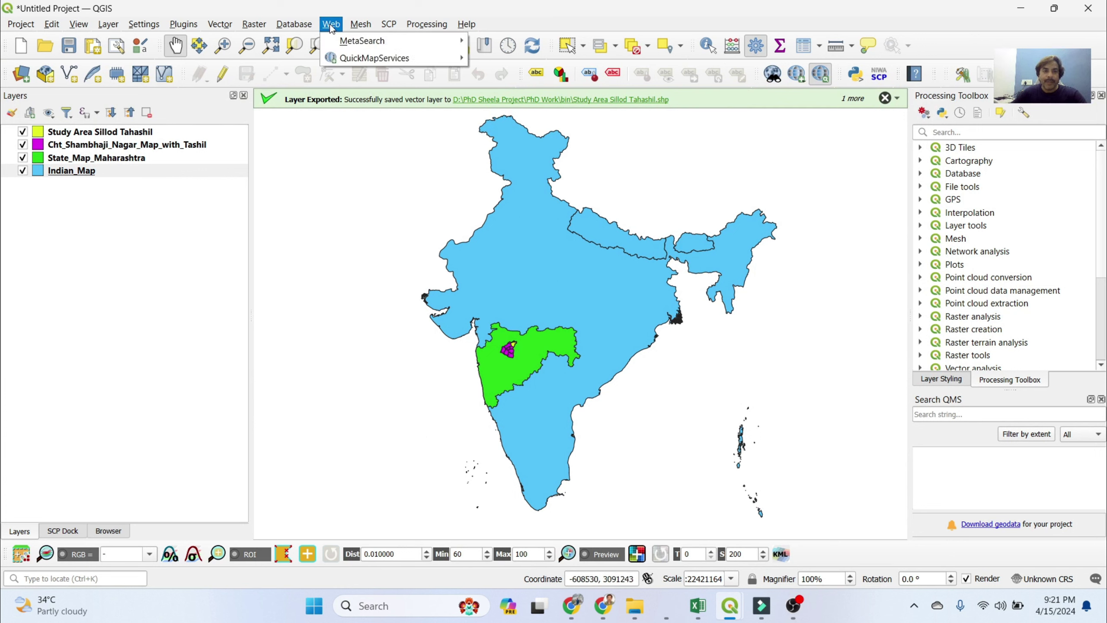
mouse_move(373, 58)
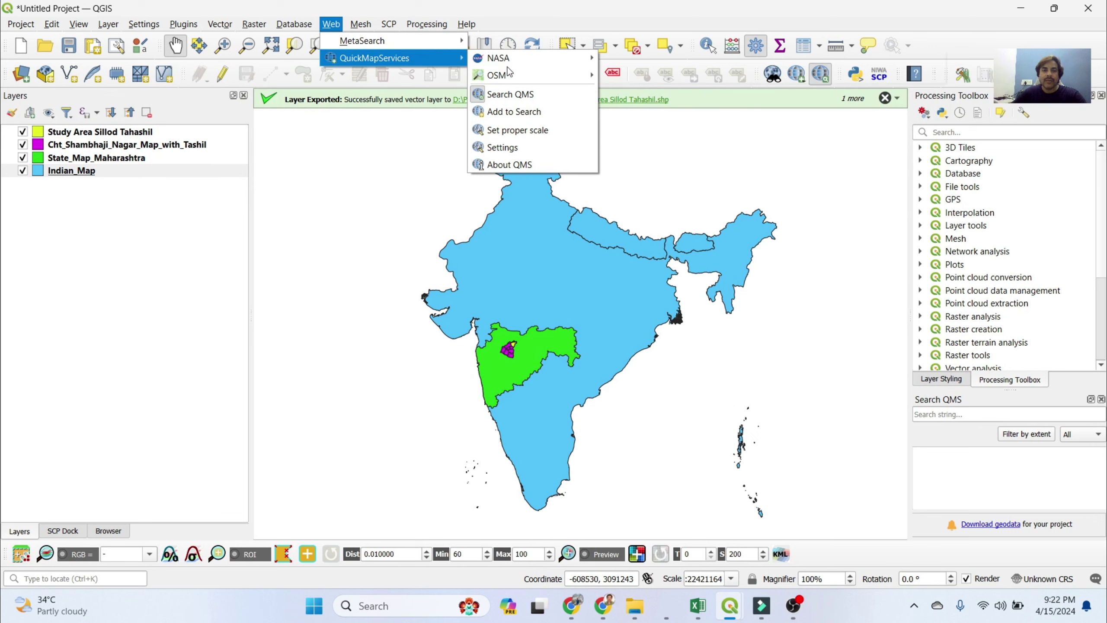
click(502, 147)
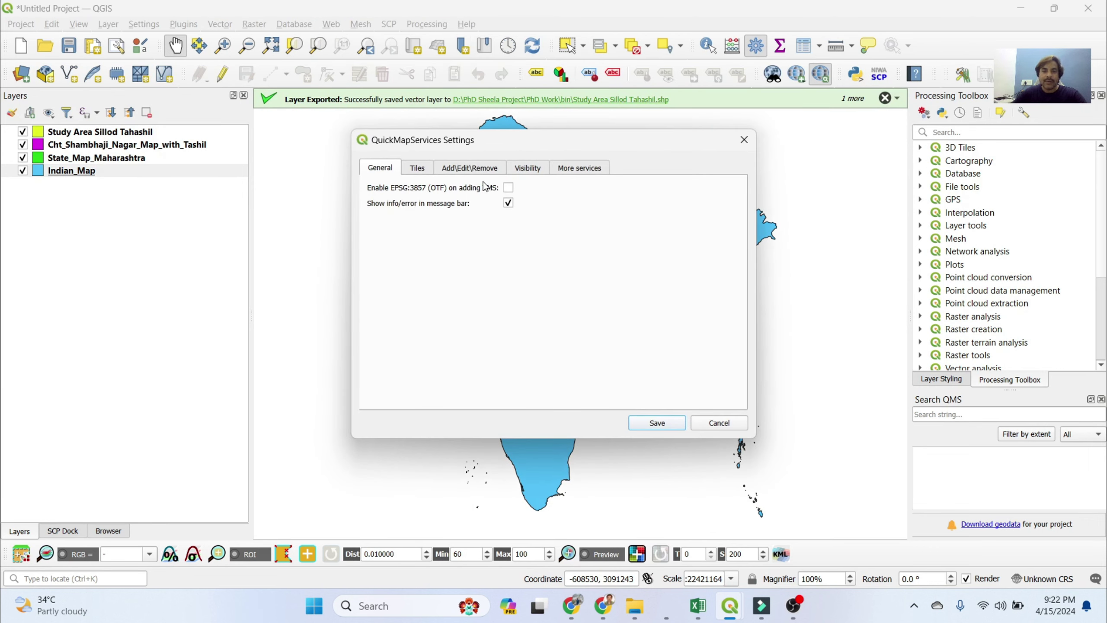
click(419, 169)
click(560, 169)
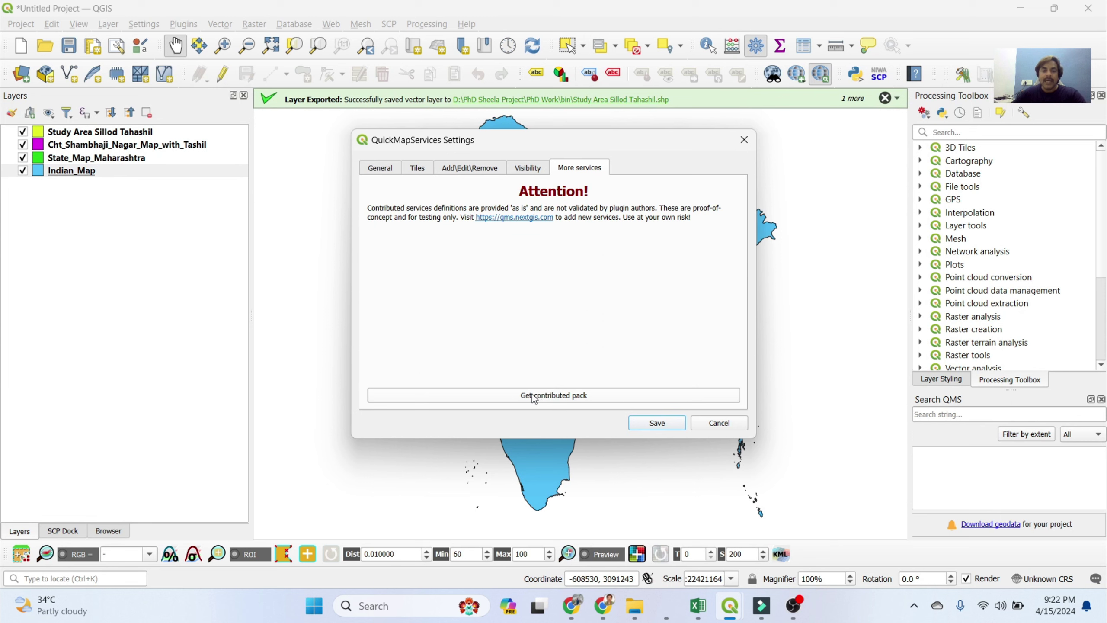
click(545, 397)
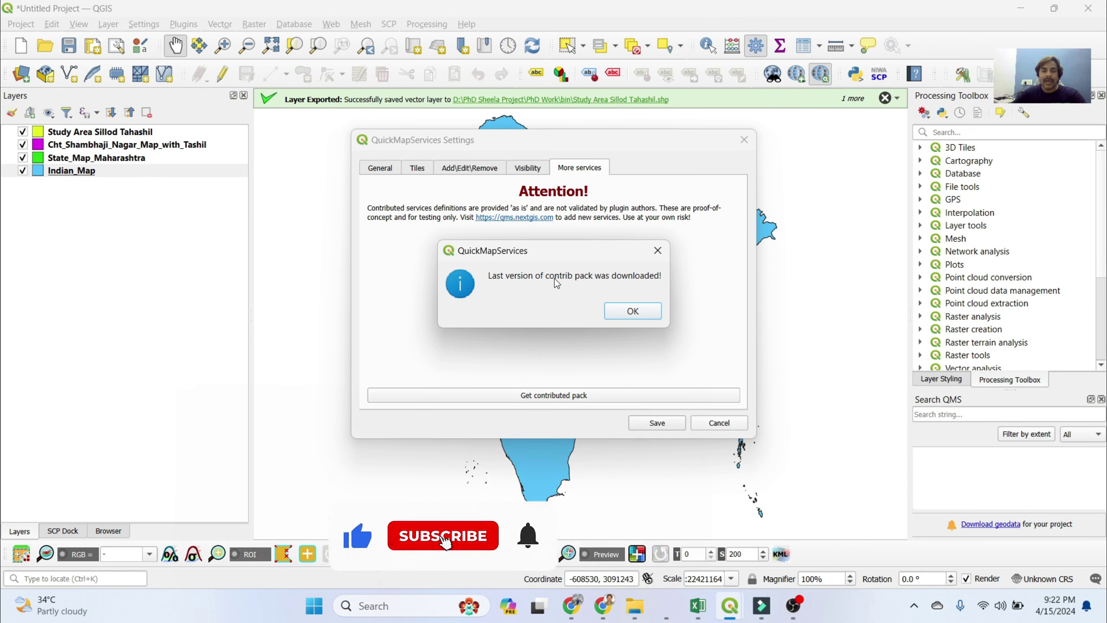
click(637, 316)
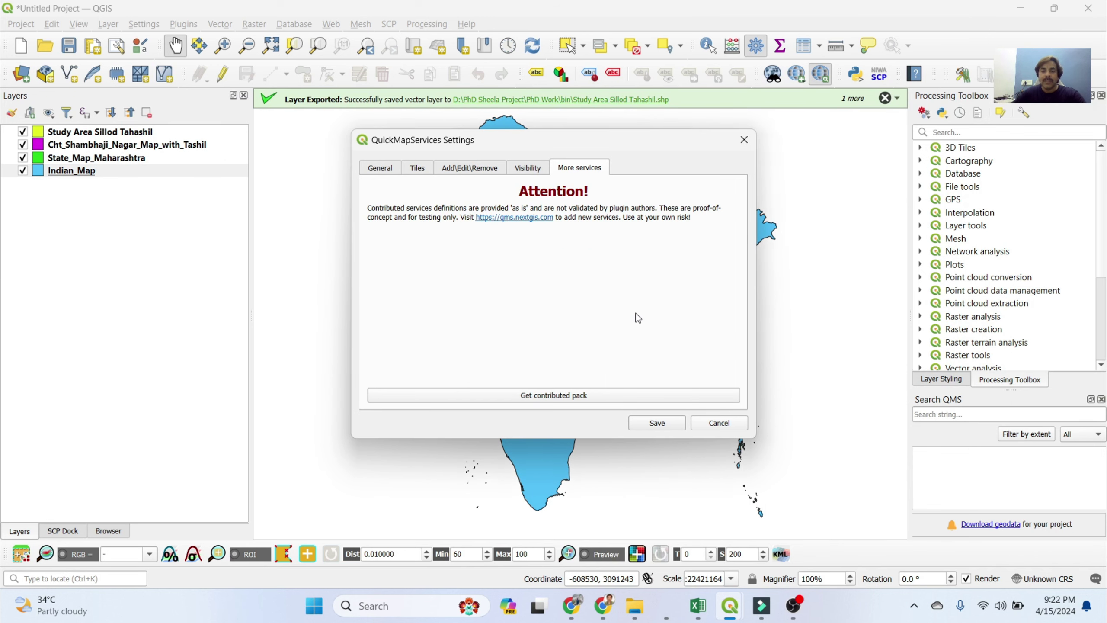
click(663, 422)
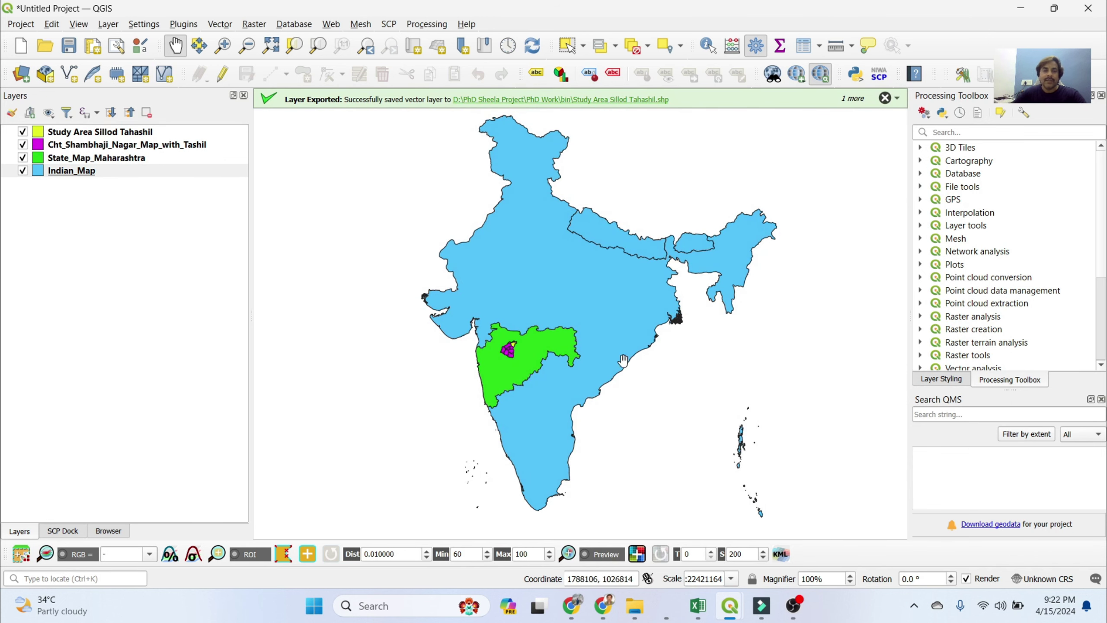
- Add the Google Satellite basemap from QuickMapServices' Google list
click(332, 25)
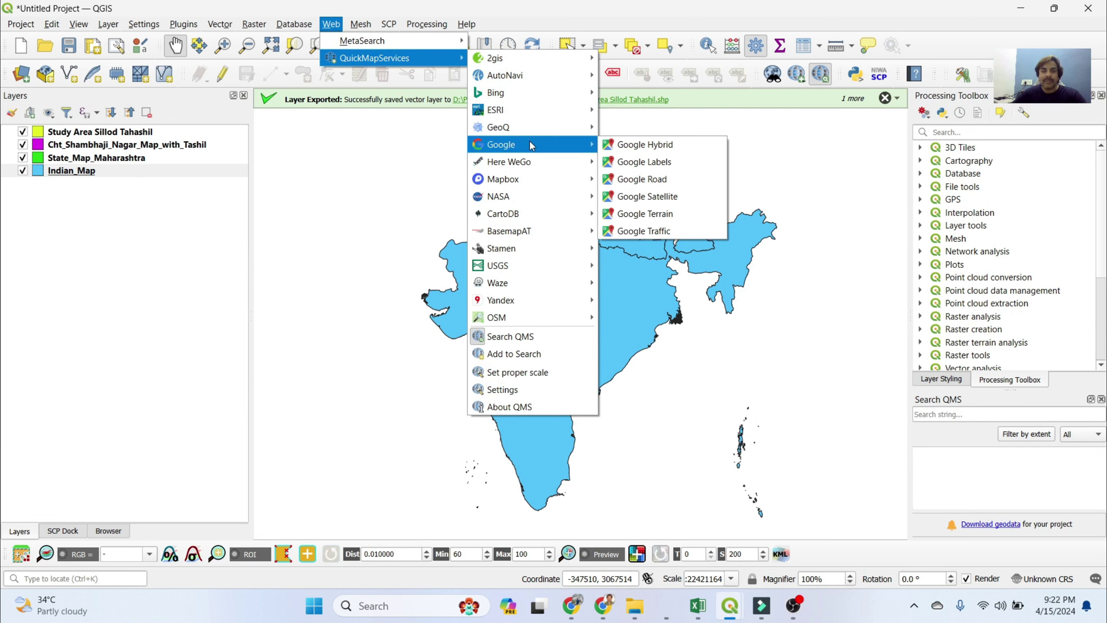
mouse_move(500, 145)
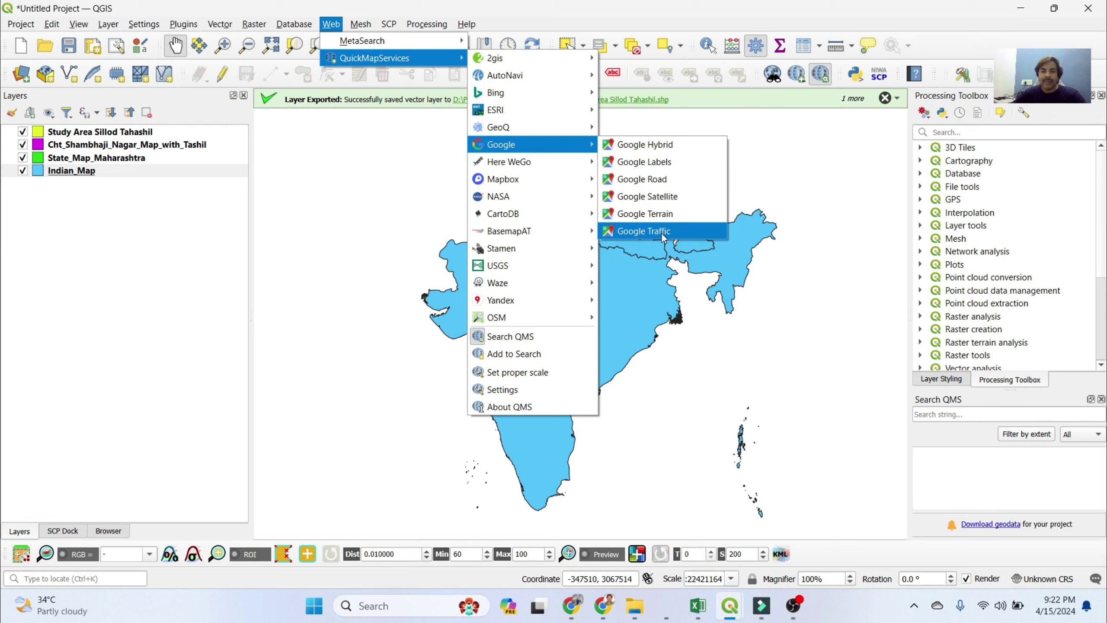
click(658, 196)
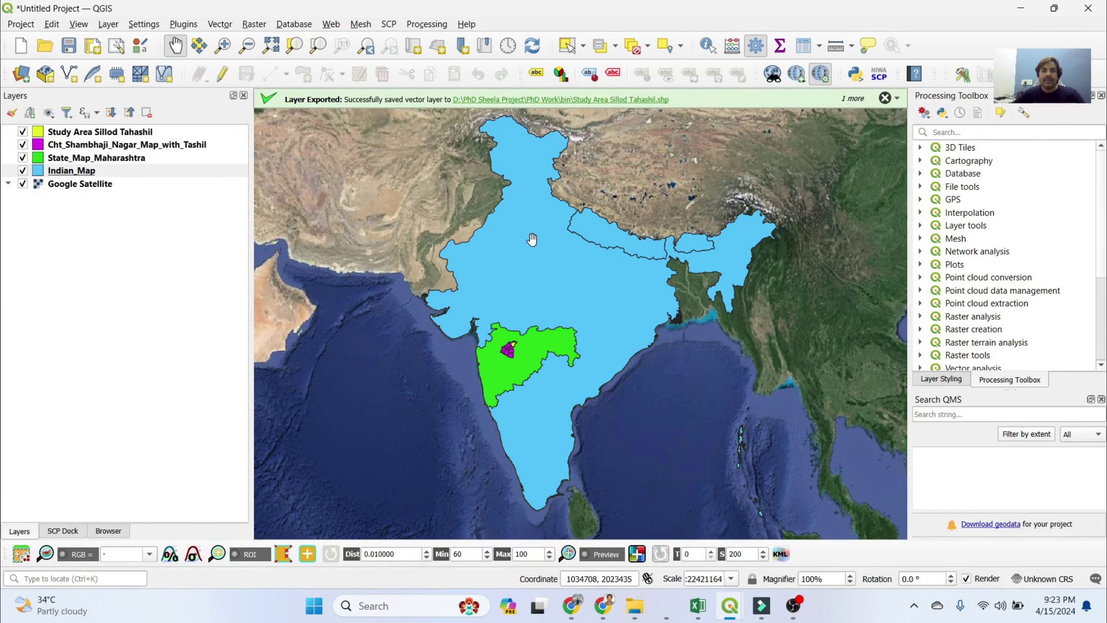
- Make the Indian_Map layer's fill fully transparent
click(76, 174)
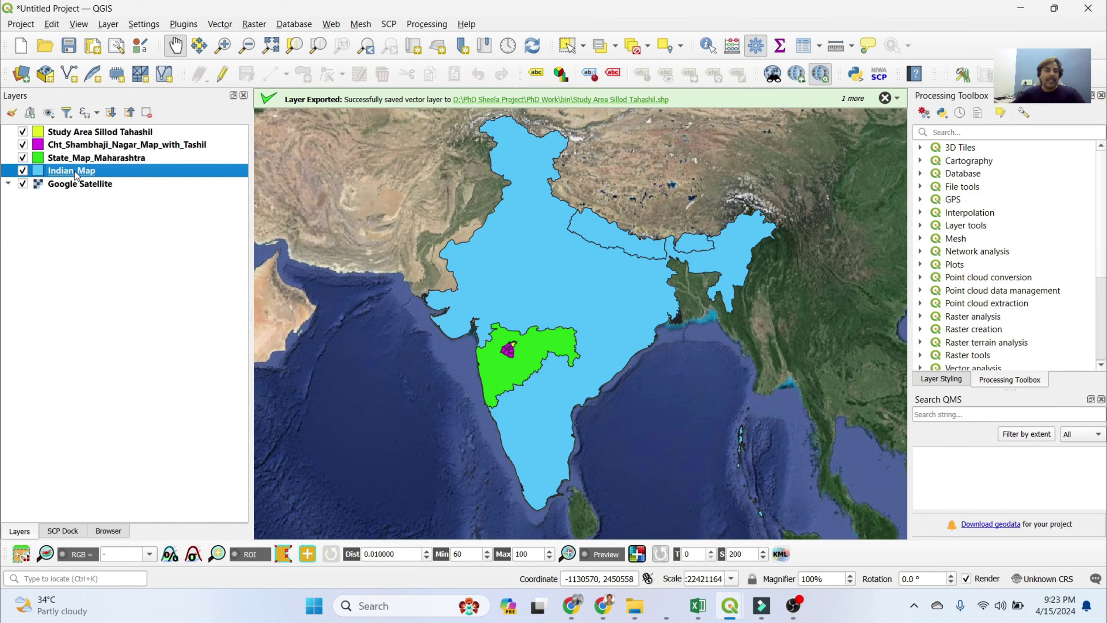
double_click(76, 171)
click(837, 173)
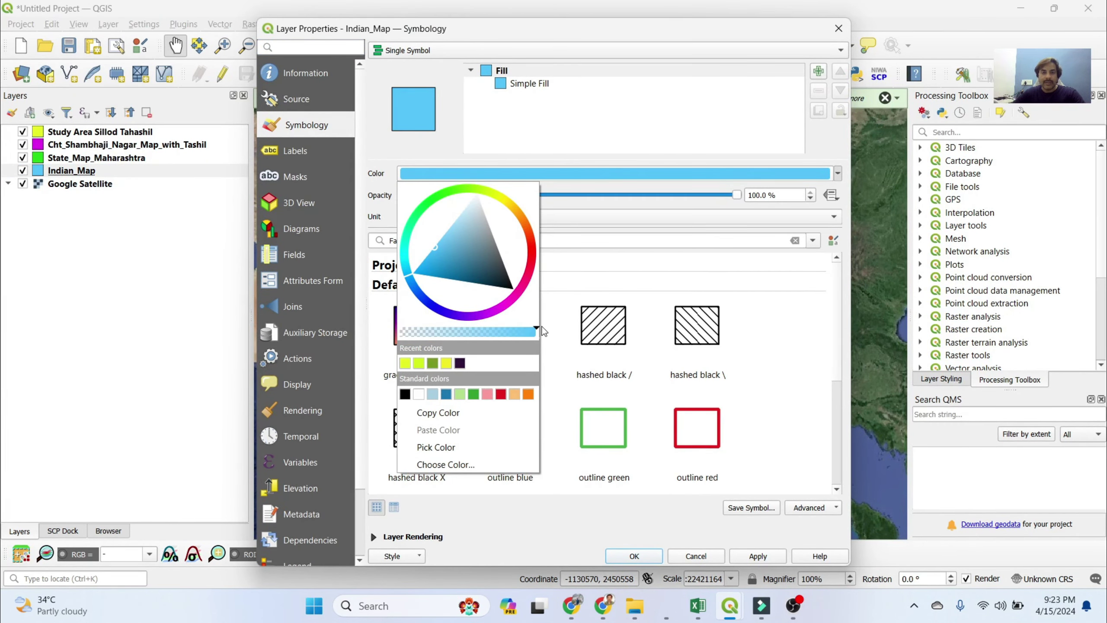
drag(539, 331, 385, 337)
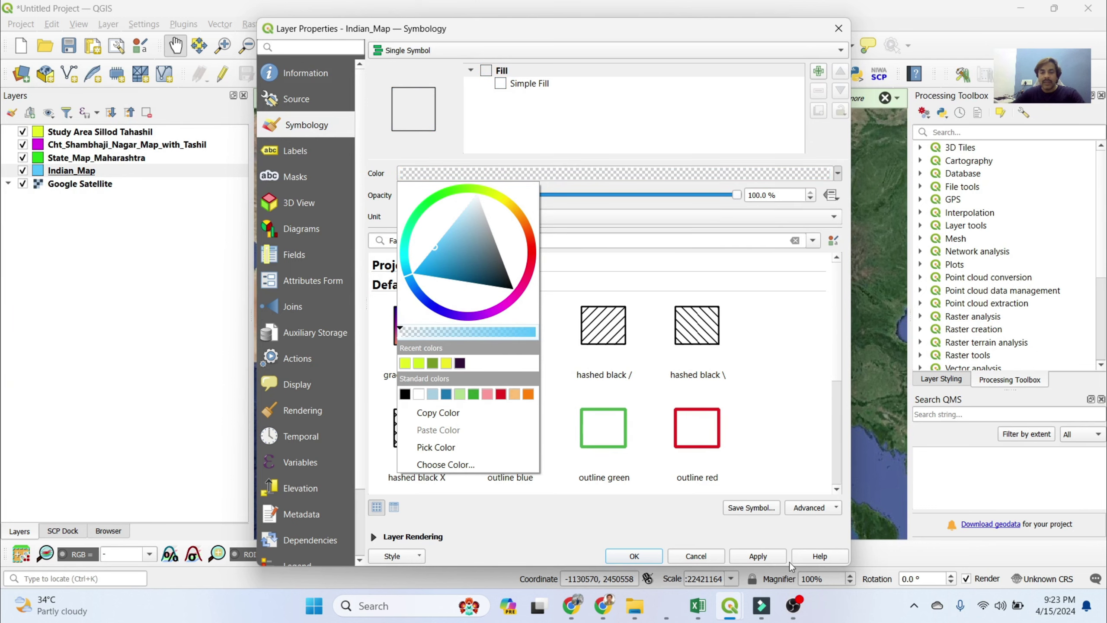
click(774, 563)
click(634, 556)
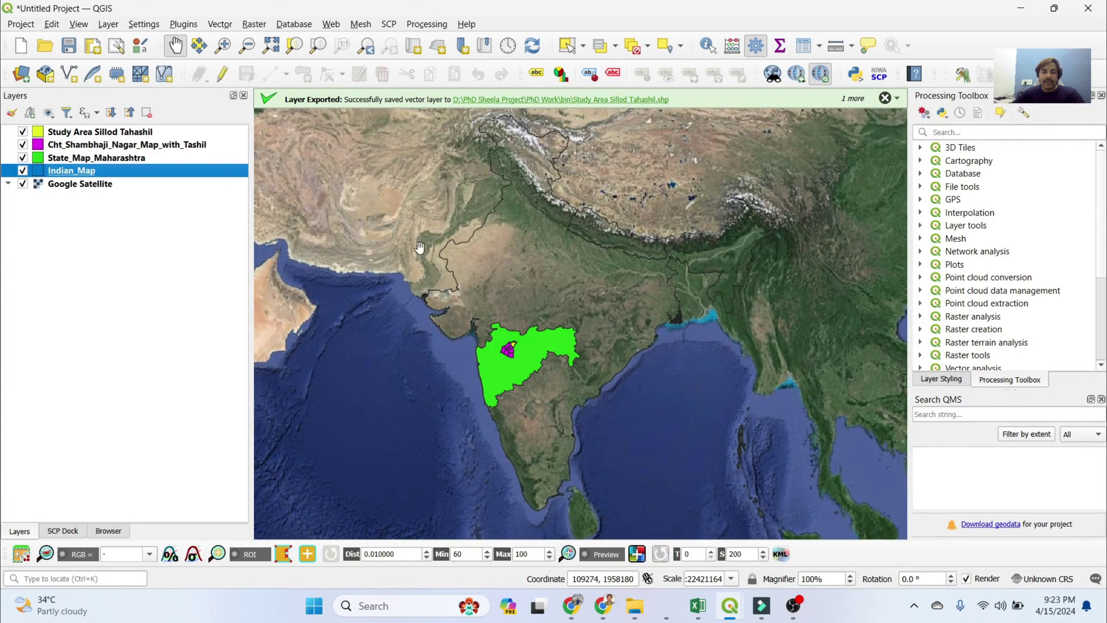
- Zoom the map to show all of India and reopen Indian_Map's style settings
scroll(557, 264, up, 3)
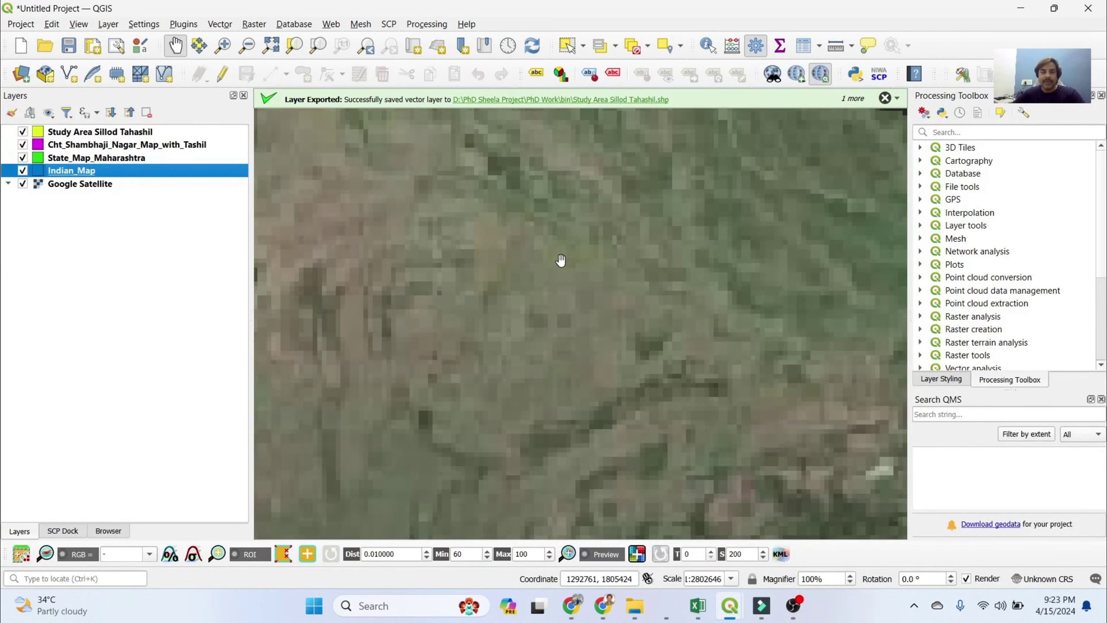
scroll(560, 260, down, 1)
scroll(571, 257, down, 3)
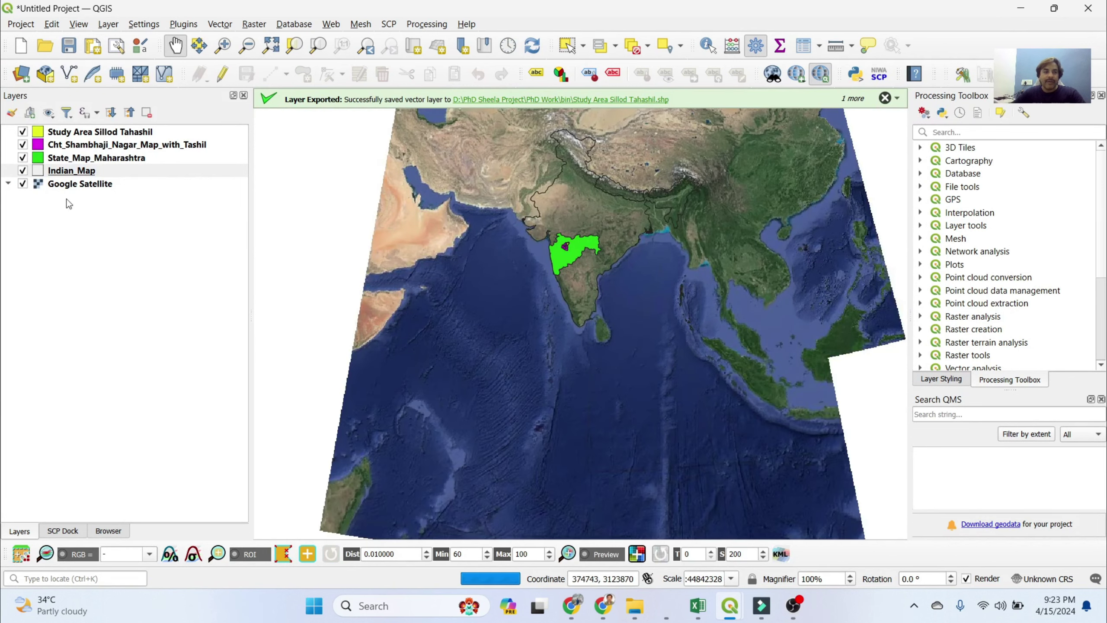
double_click(73, 171)
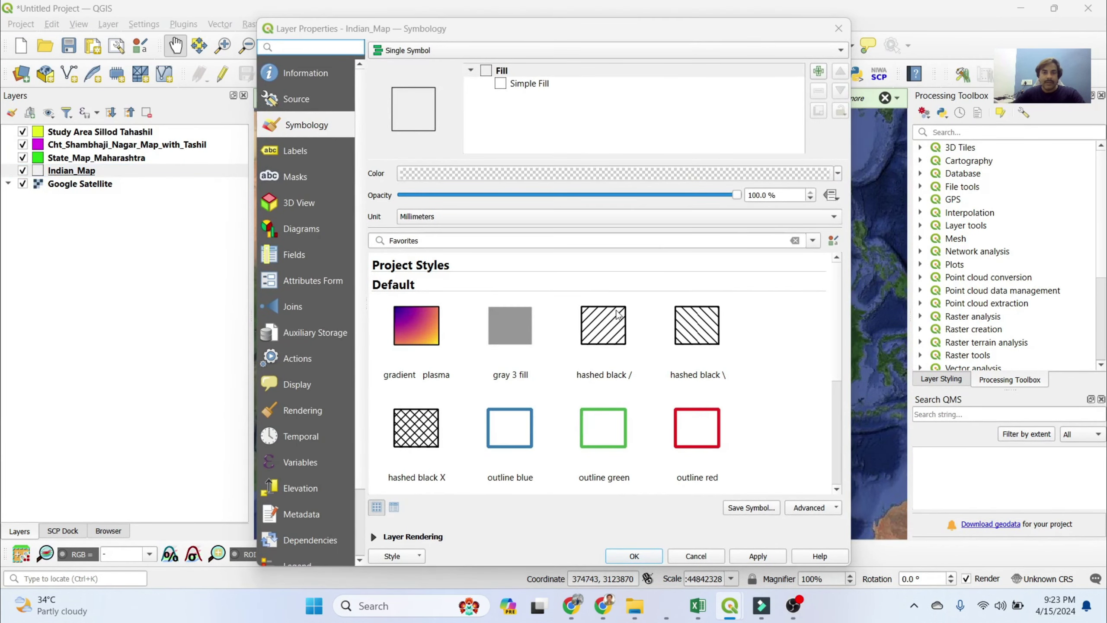
- Set the Indian_Map Simple Fill stroke colour to yellow and apply it
click(510, 84)
click(805, 247)
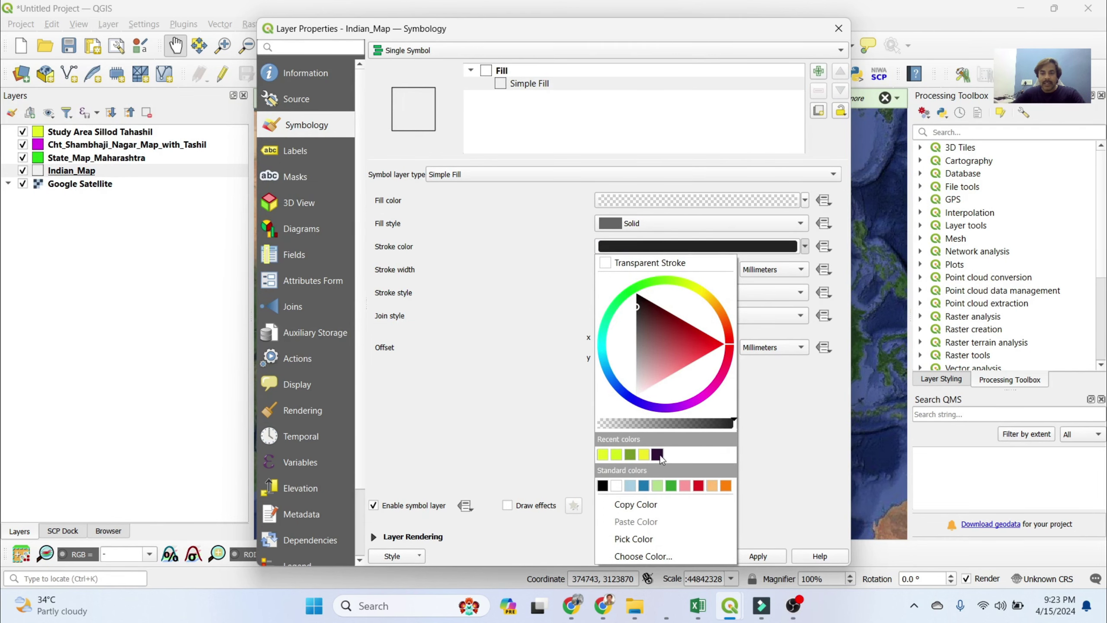
click(644, 454)
click(698, 247)
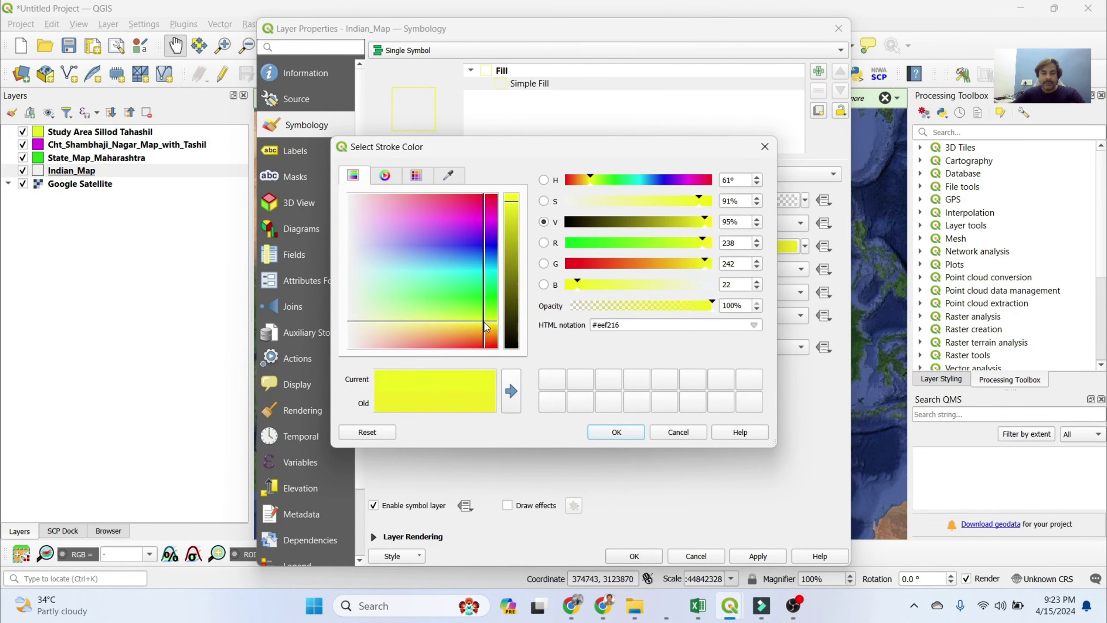
click(616, 430)
click(768, 561)
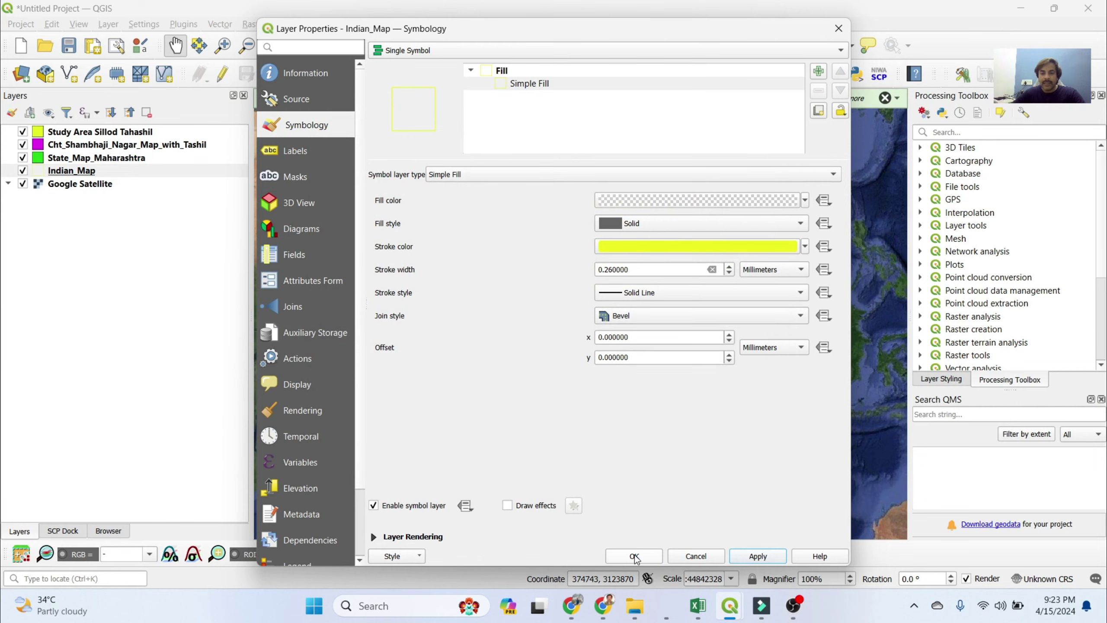
click(633, 556)
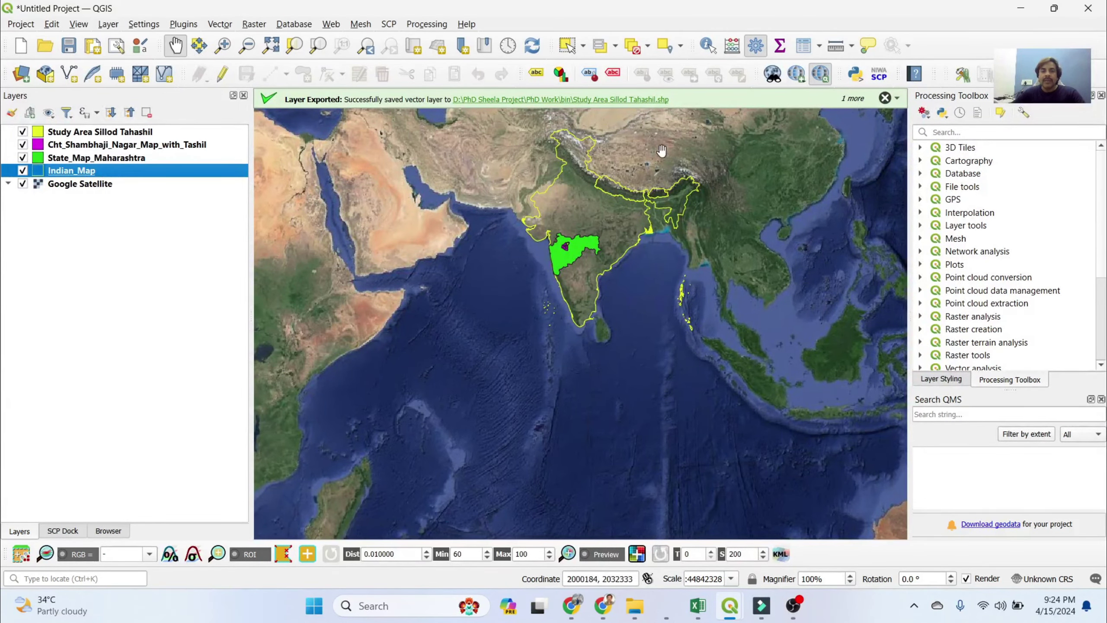
- Zoom and pan the map to centre India's yellow outline
scroll(565, 192, up, 1)
scroll(643, 237, up, 1)
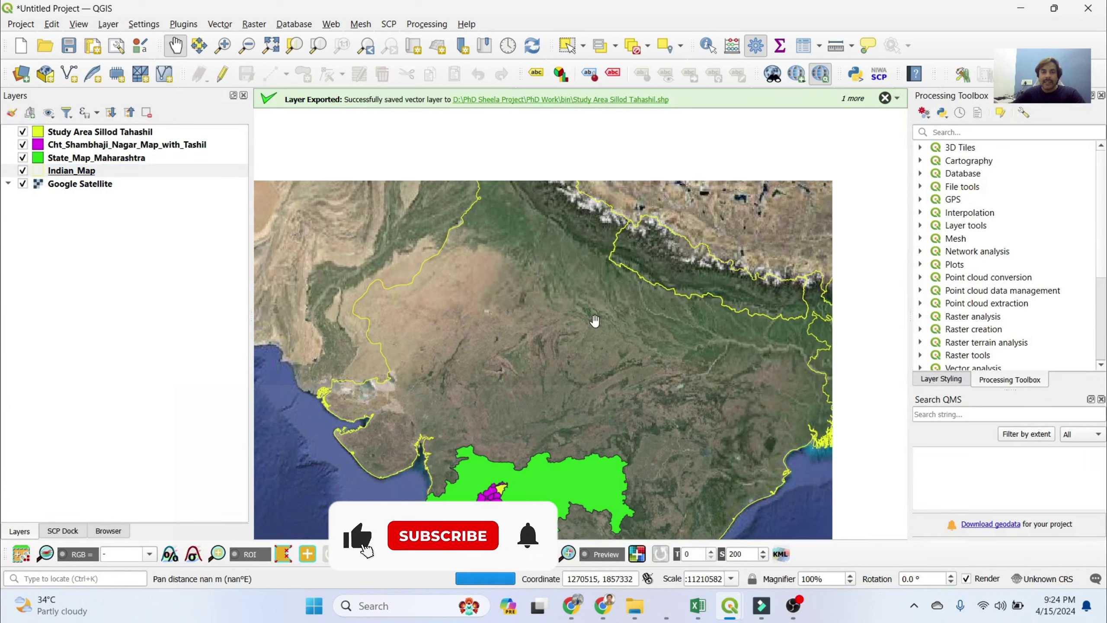
scroll(595, 319, down, 1)
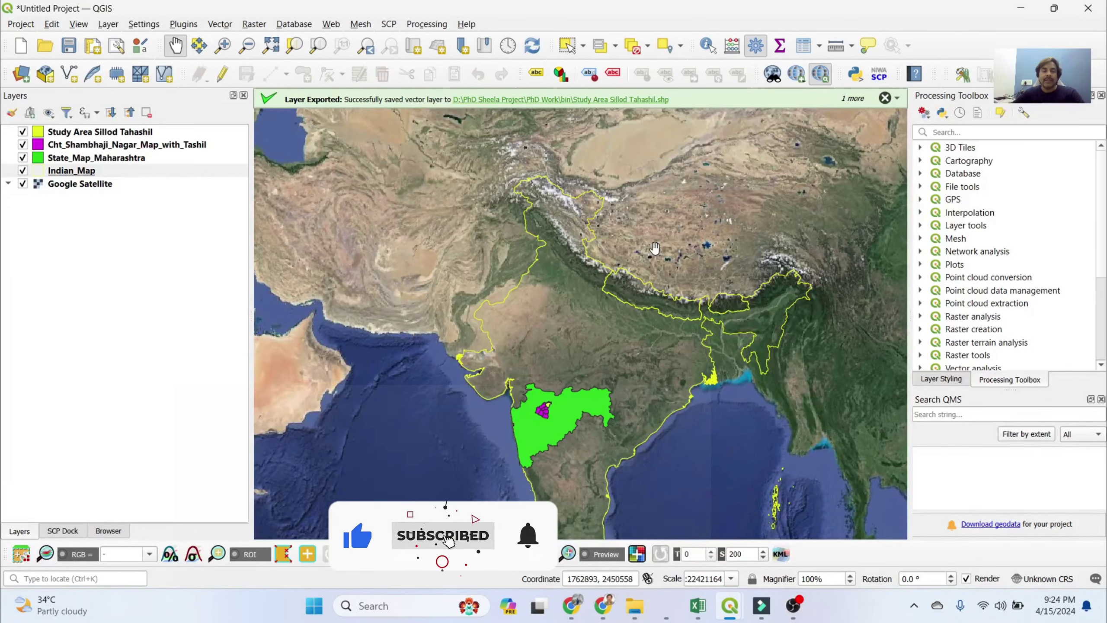
drag(595, 288, 581, 255)
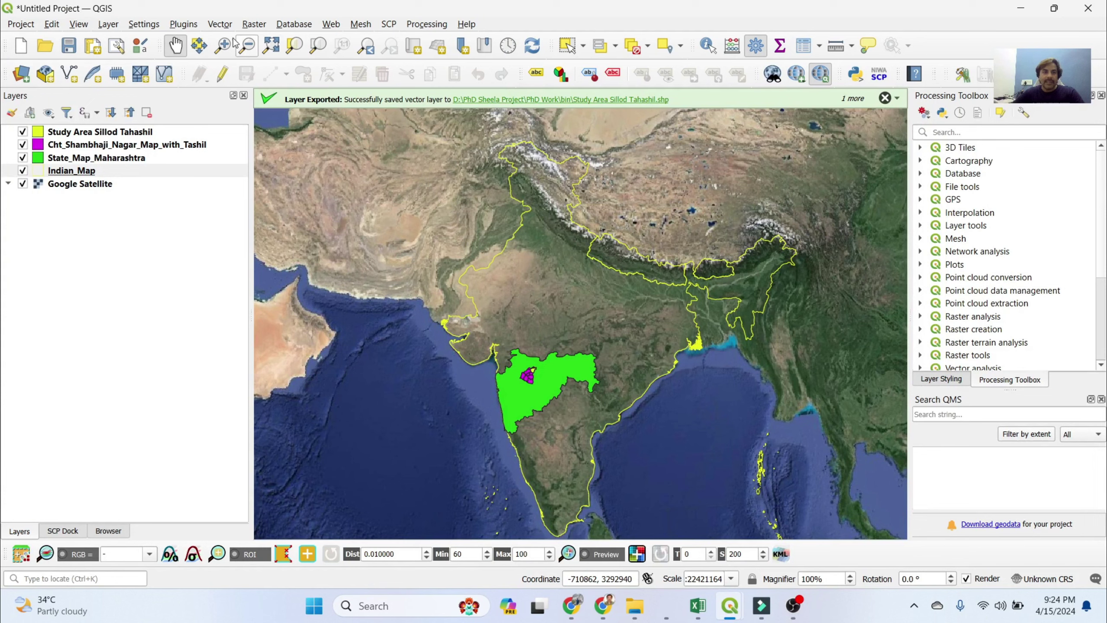
- Add the ESRI Terrain basemap above Google Satellite and hide Google Satellite
click(188, 25)
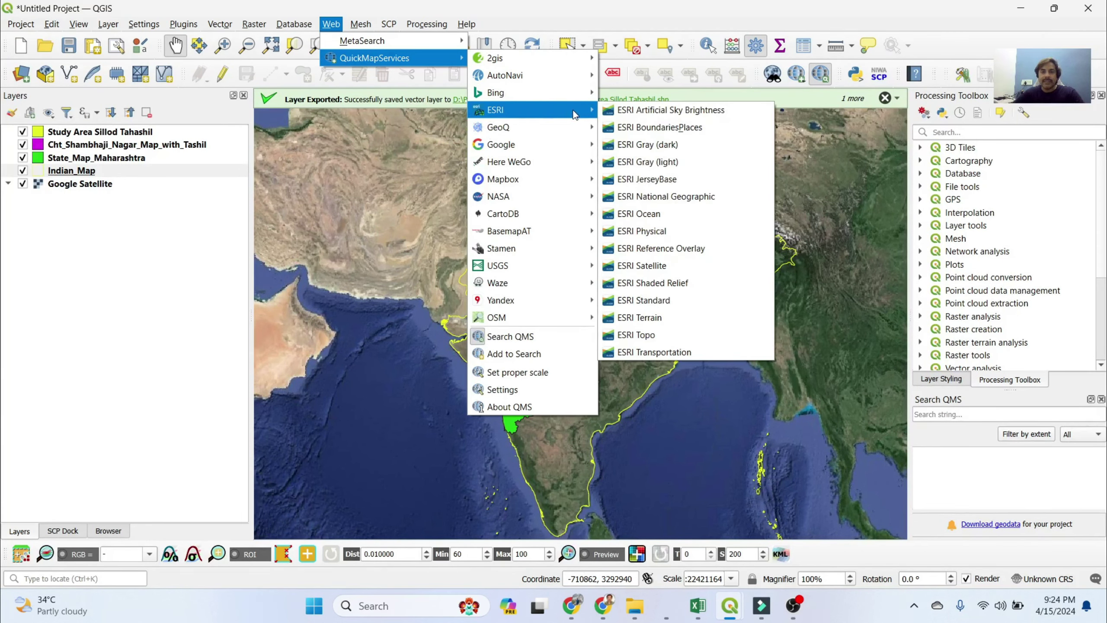
mouse_move(497, 110)
click(653, 320)
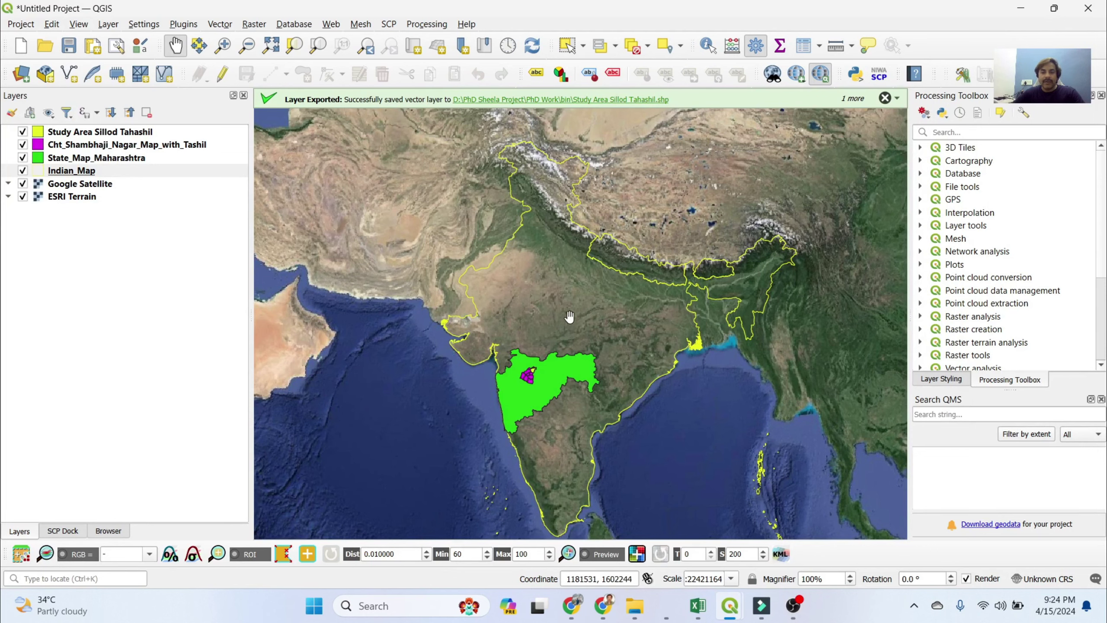
drag(54, 197, 57, 186)
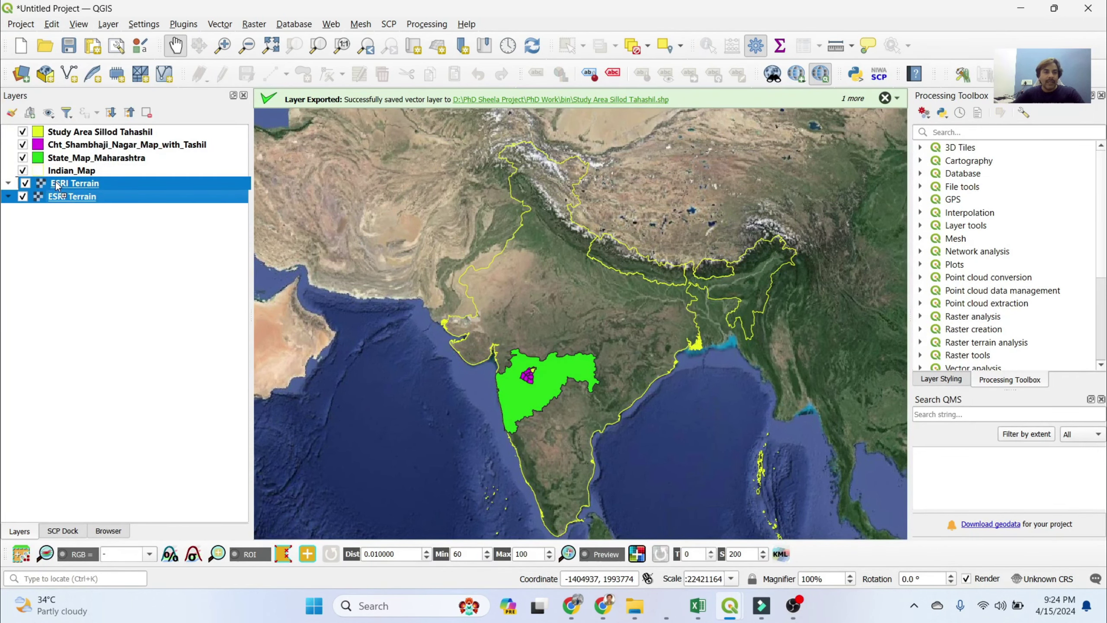
click(22, 197)
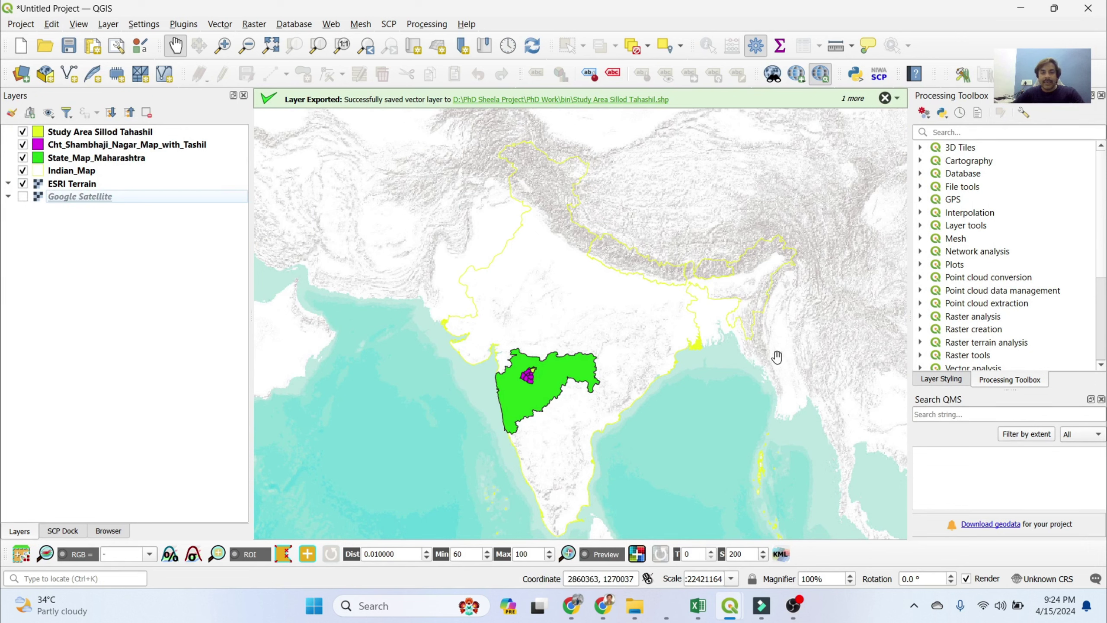
click(331, 24)
mouse_move(374, 58)
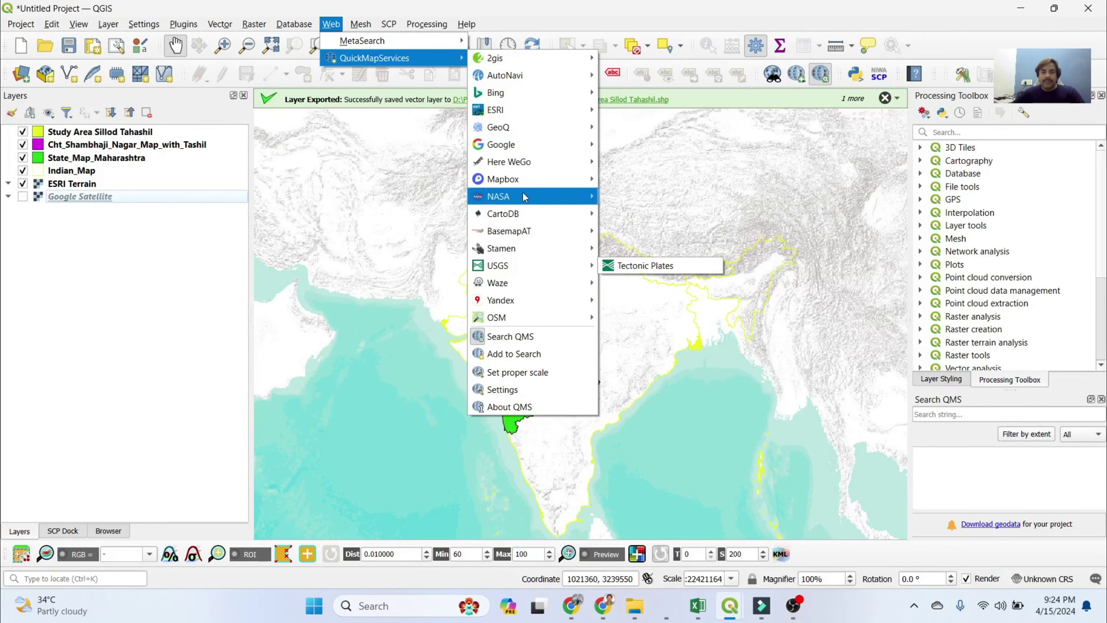
mouse_move(500, 145)
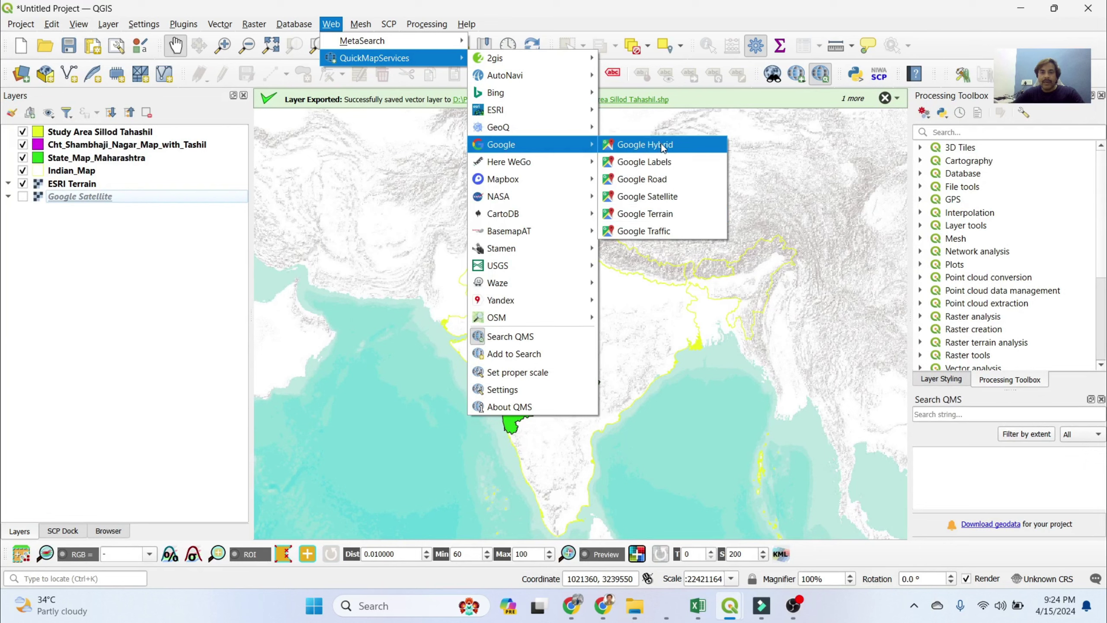
- Add Google Labels above ESRI Terrain, then leave only Google Satellite visible and selected
click(665, 170)
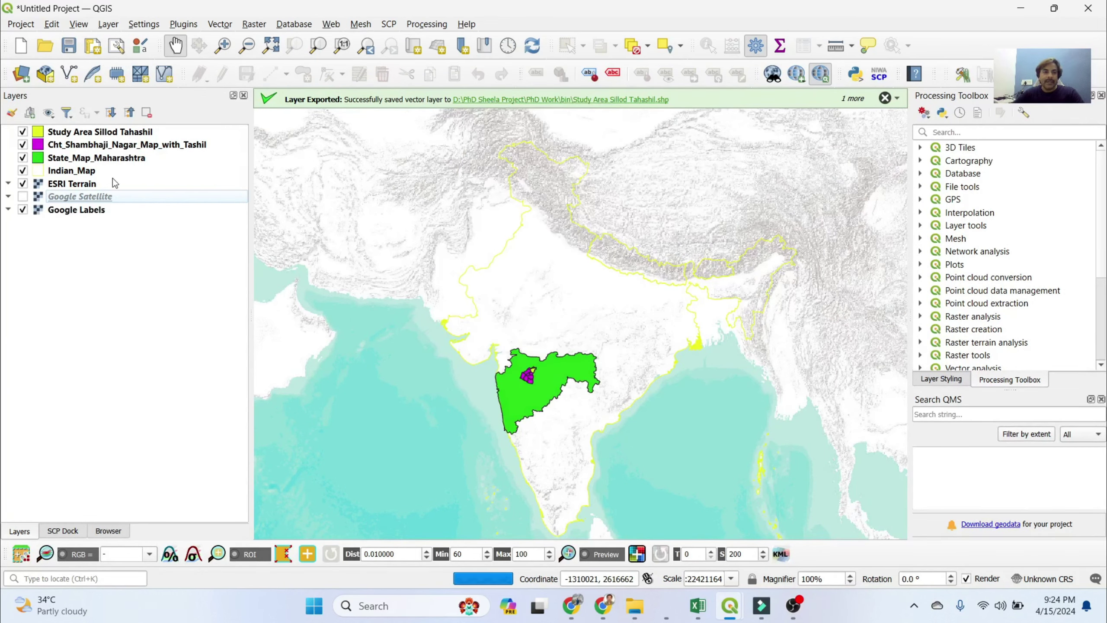
drag(88, 211, 84, 181)
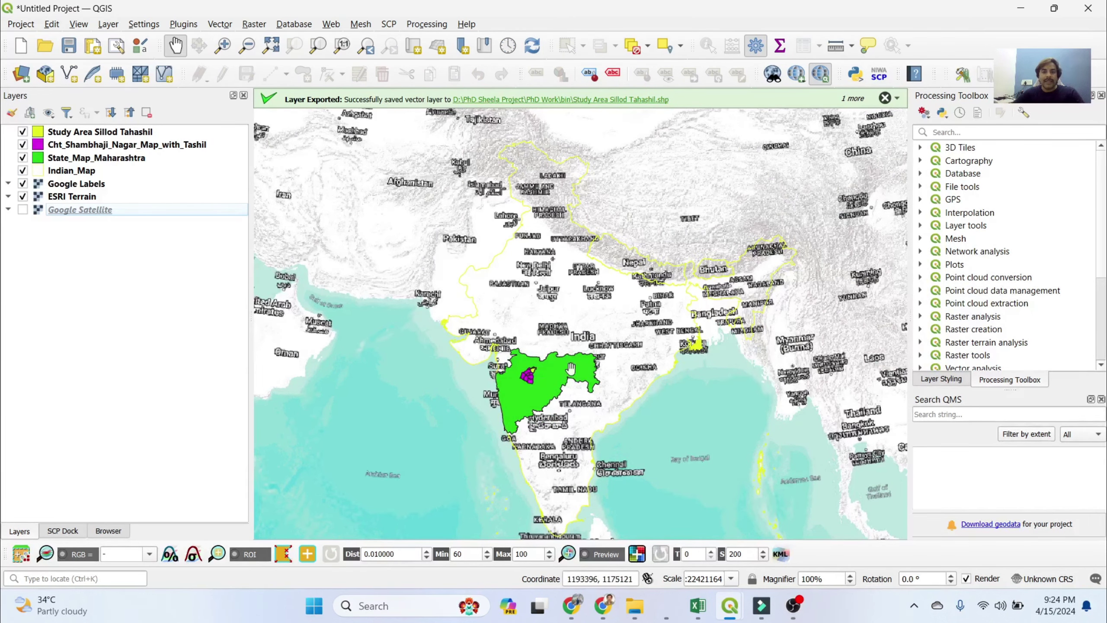
click(22, 197)
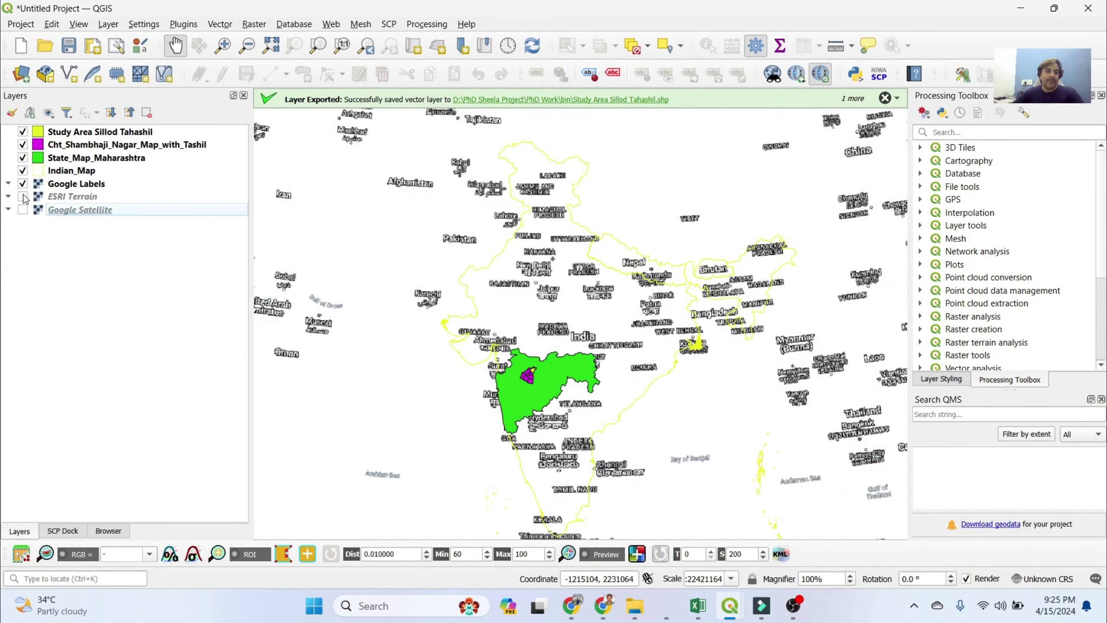
click(22, 184)
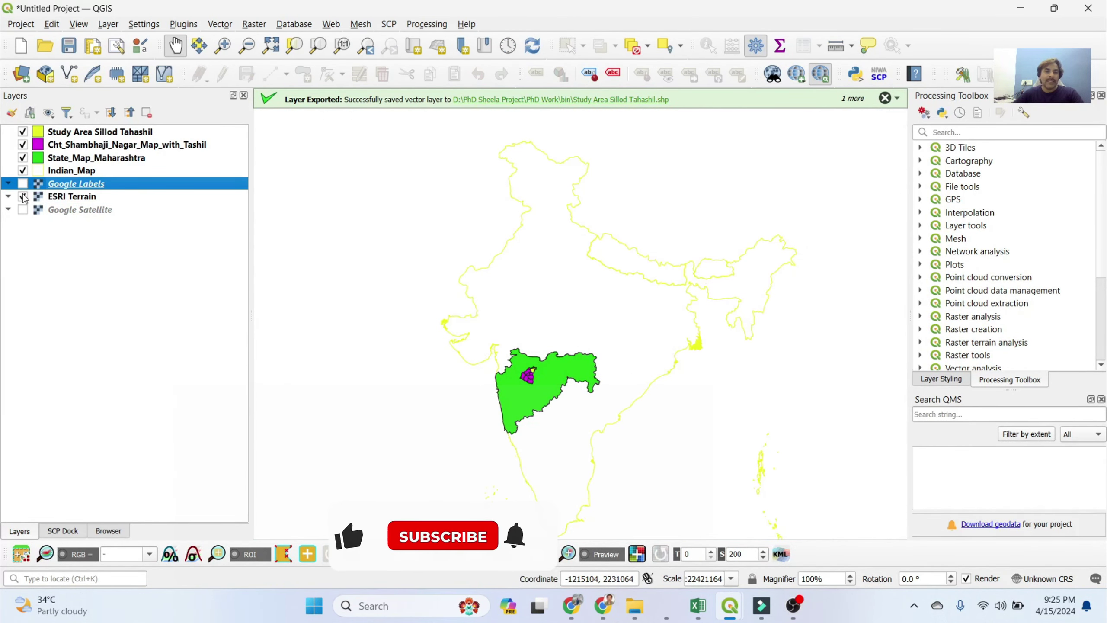
click(22, 197)
click(22, 210)
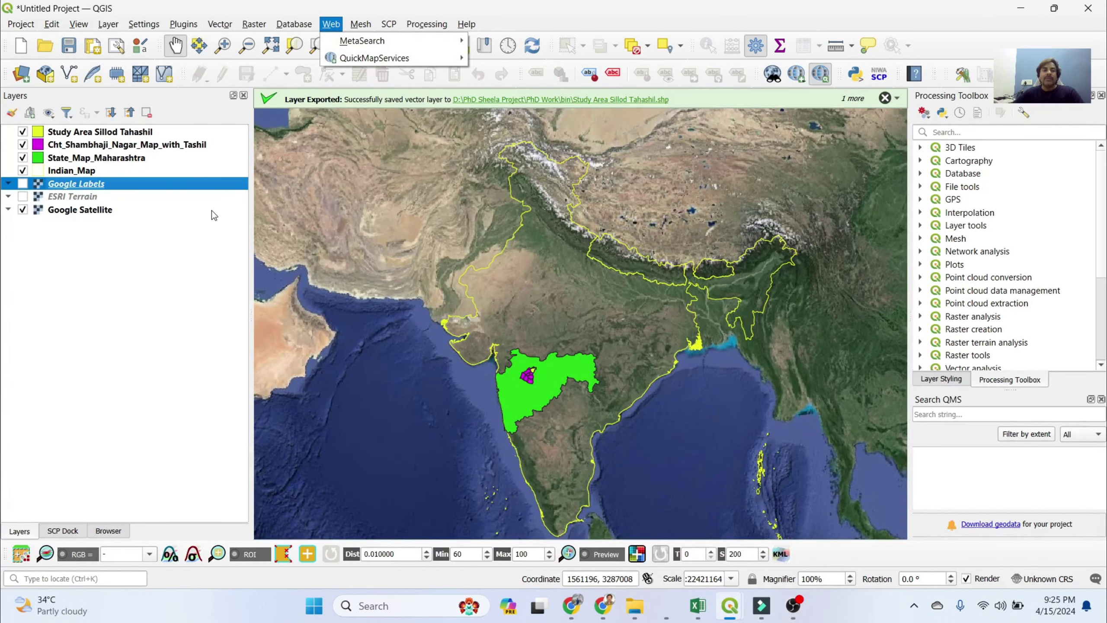
click(212, 211)
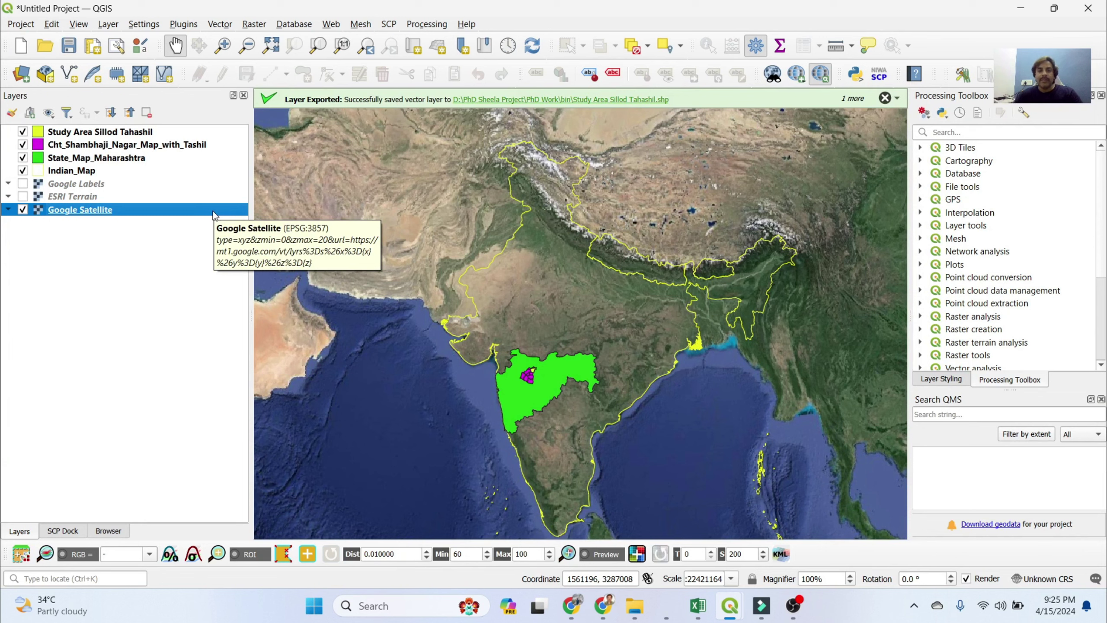